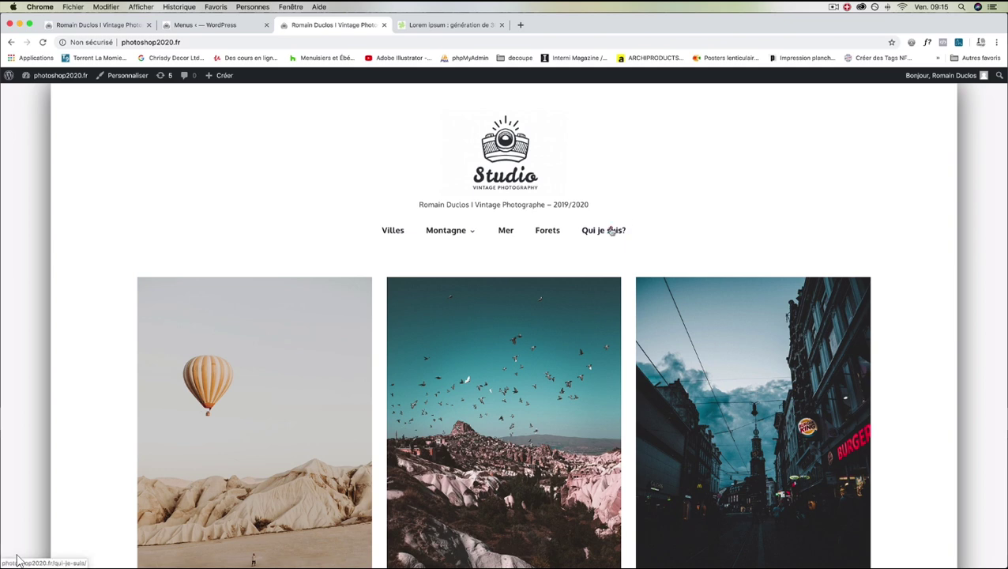
View the site's "Qui je suis?" page, from its menu entry down to the footer
{"action": "left_click", "coordinate": [609, 229]}
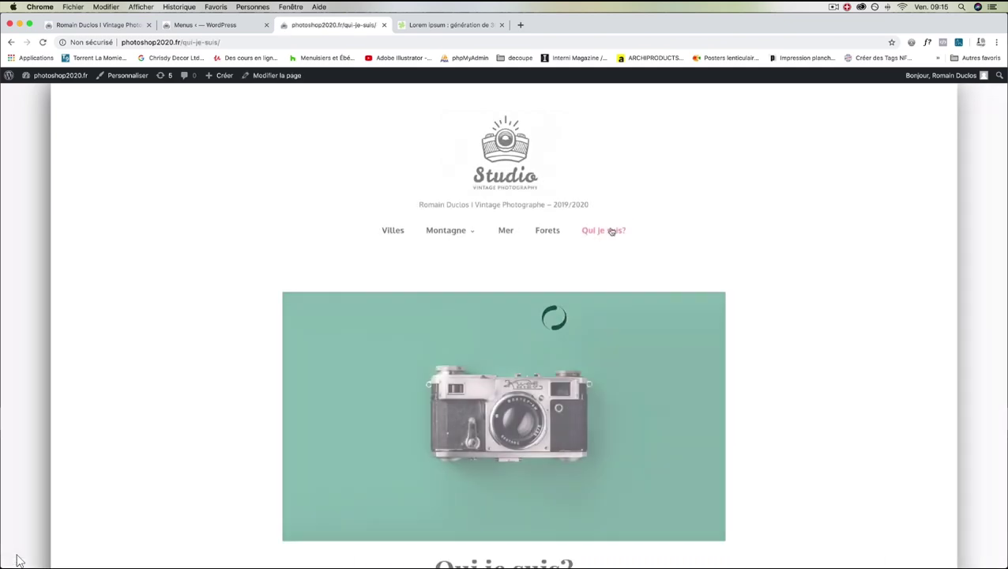
{"action": "scroll", "coordinate": [611, 231], "scroll_direction": "down", "scroll_amount": 5}
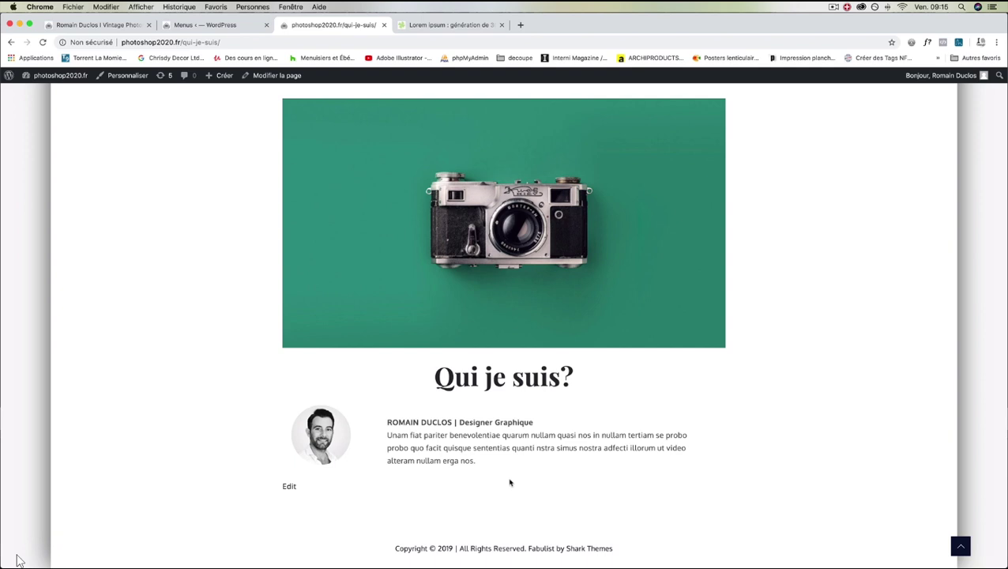
{"action": "scroll", "coordinate": [509, 482], "scroll_direction": "up", "scroll_amount": 3}
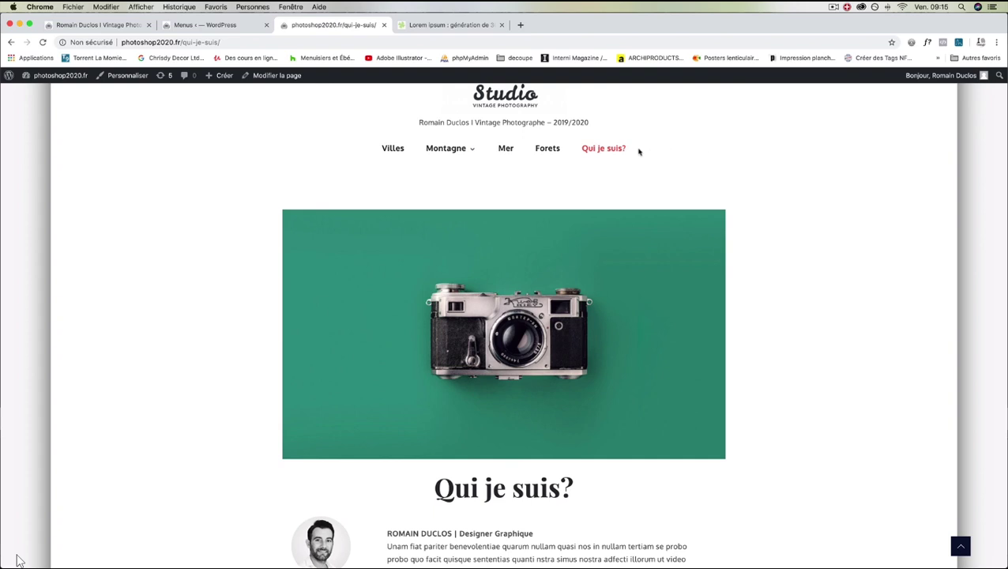
{"action": "scroll", "coordinate": [637, 178], "scroll_direction": "down", "scroll_amount": 3}
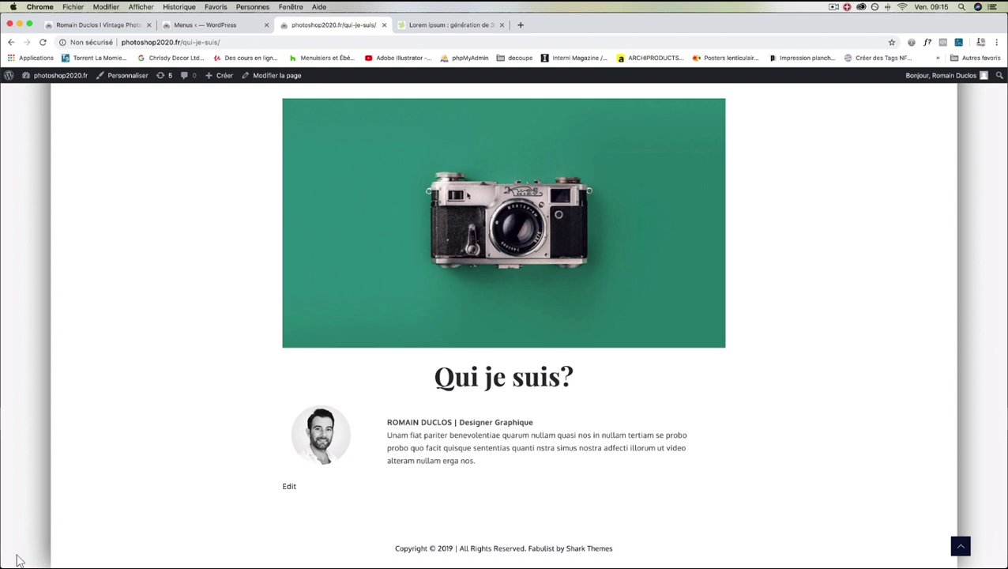
{"action": "left_click", "coordinate": [111, 24]}
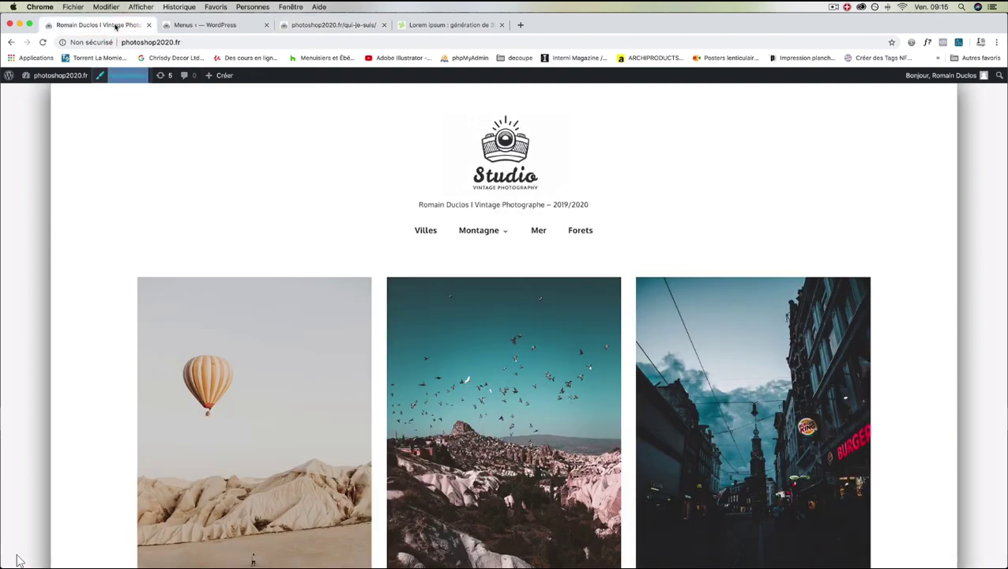
In the WordPress admin, start adding an extension and search the plugin directory for "contact"
{"action": "left_click", "coordinate": [226, 26]}
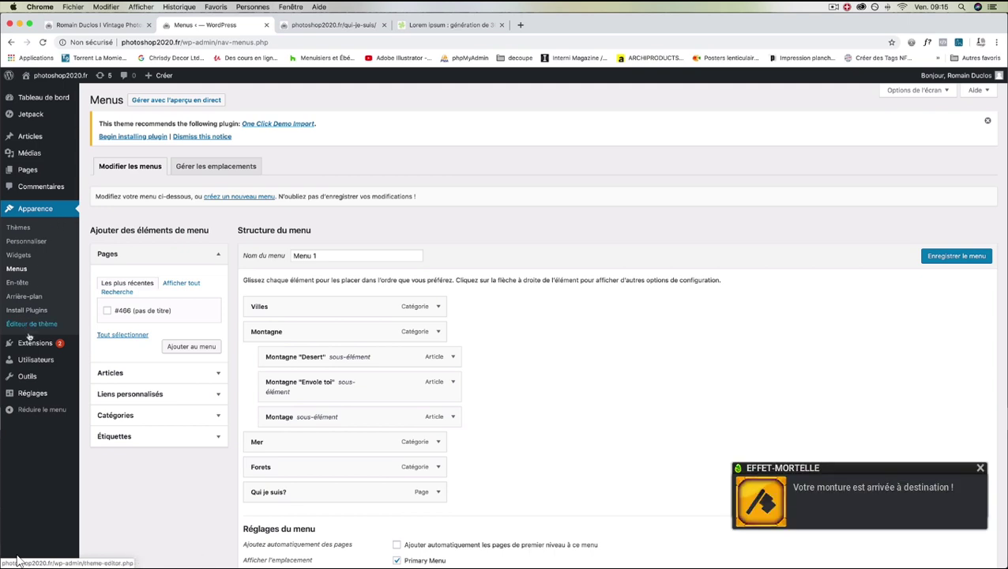
{"action": "mouse_move", "coordinate": [30, 346]}
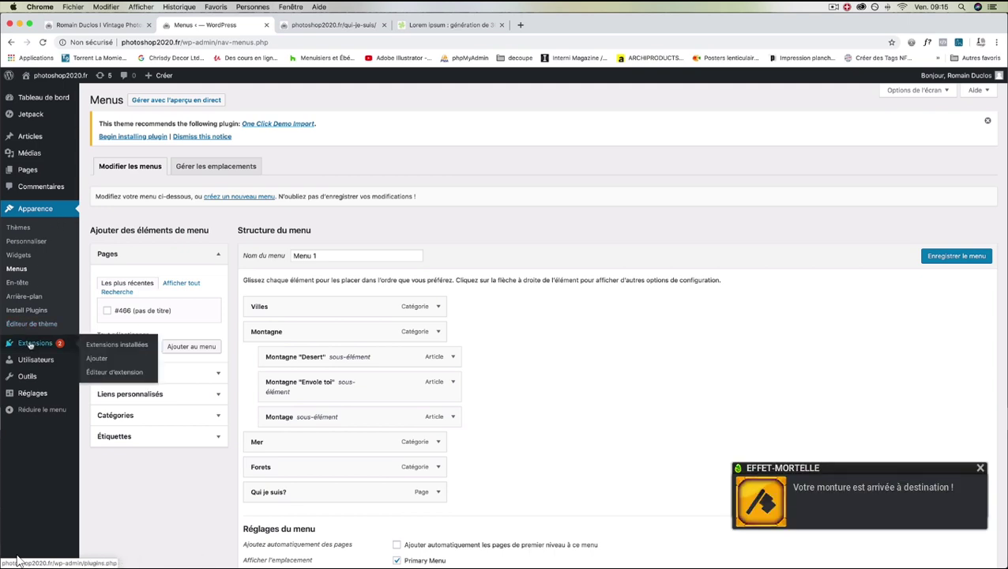
{"action": "left_click", "coordinate": [105, 359]}
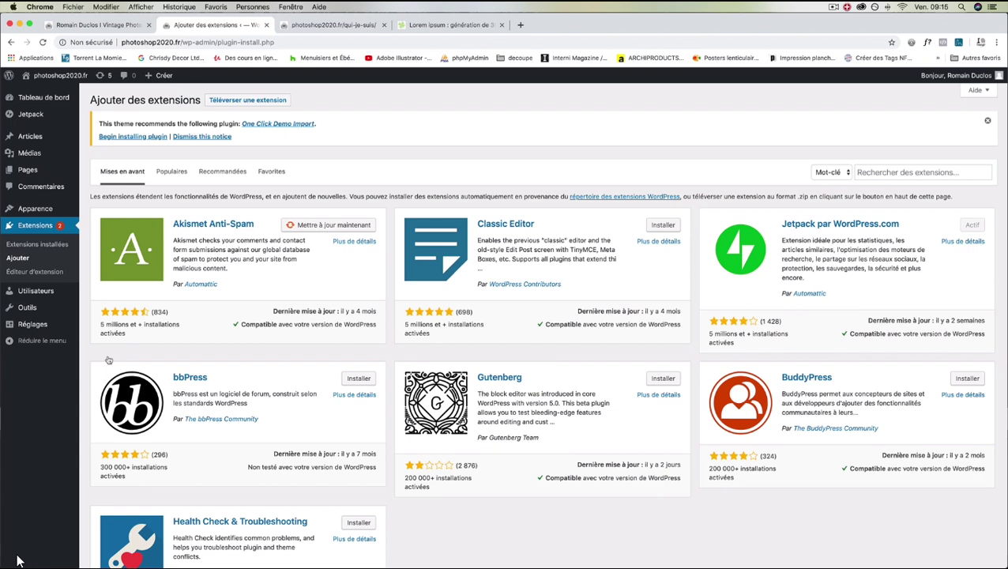
{"action": "left_click", "coordinate": [888, 174]}
{"action": "type", "text": "contact"}
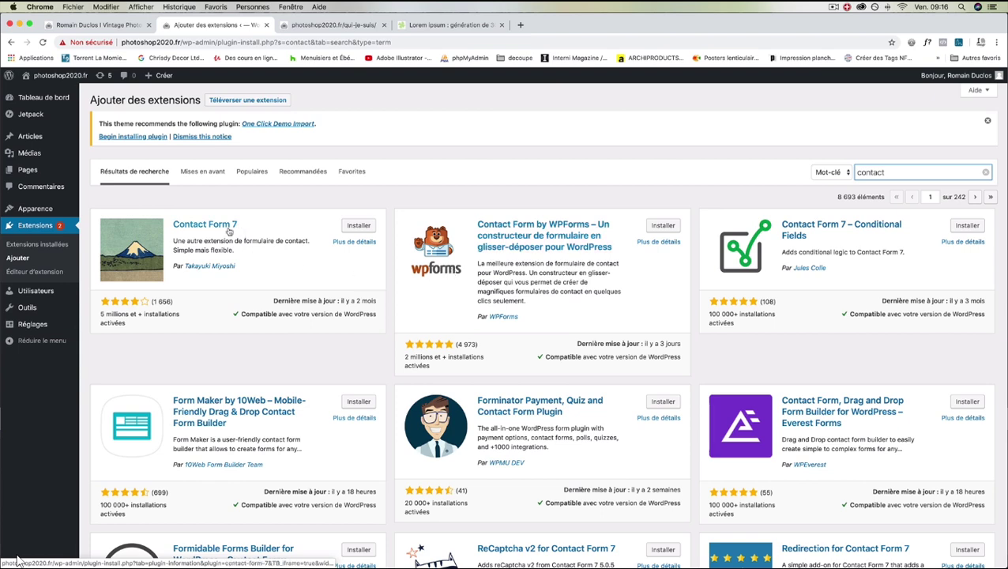
Install and activate the Contact Form 7 plugin
{"action": "scroll", "coordinate": [228, 230], "scroll_direction": "down", "scroll_amount": 1}
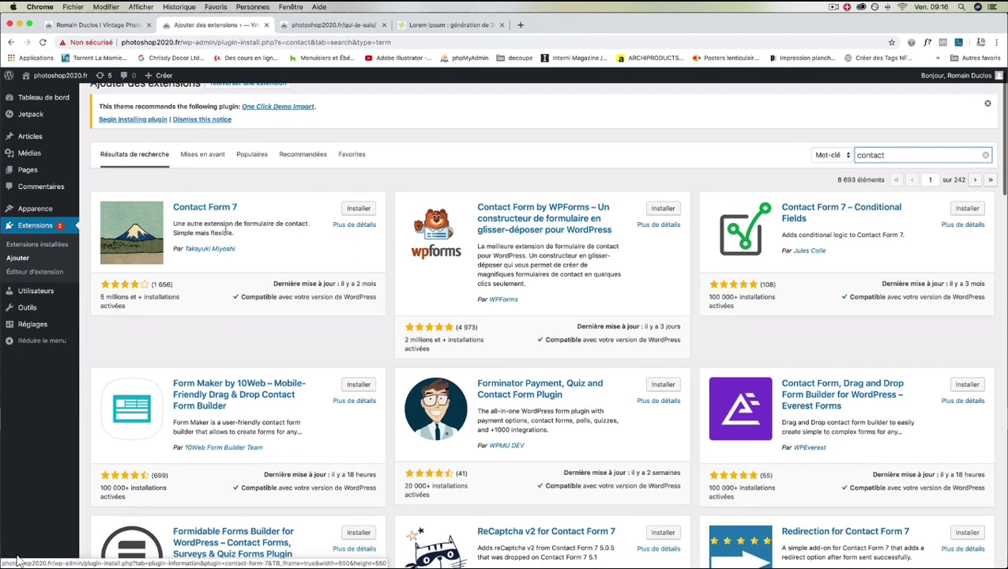
{"action": "left_click", "coordinate": [231, 208]}
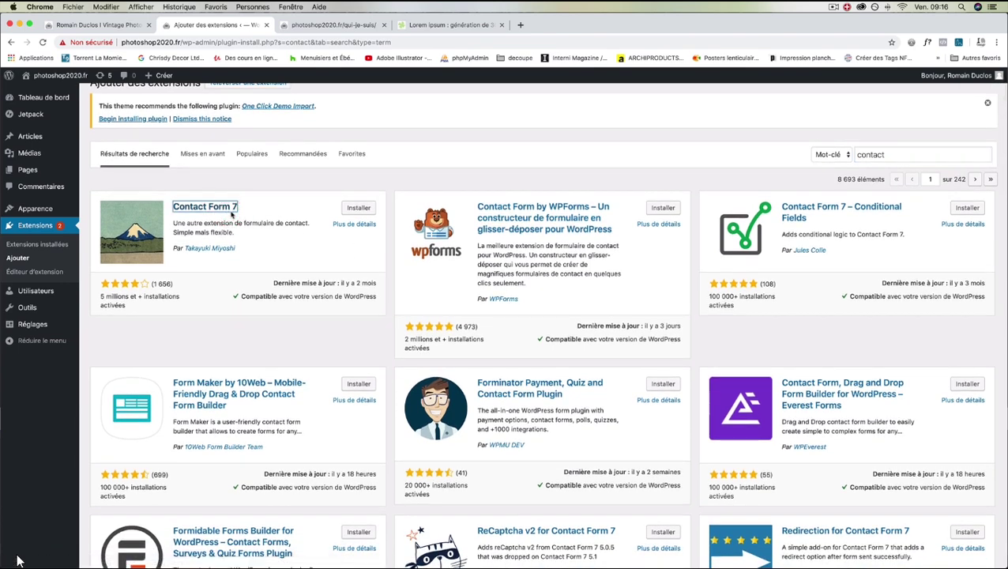
{"action": "left_click", "coordinate": [358, 207]}
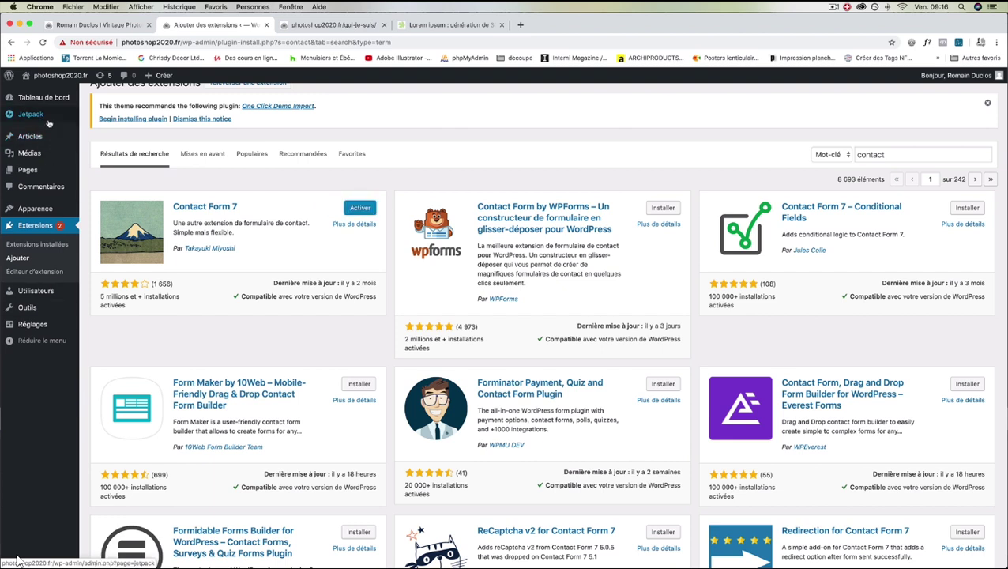
{"action": "left_click", "coordinate": [357, 207]}
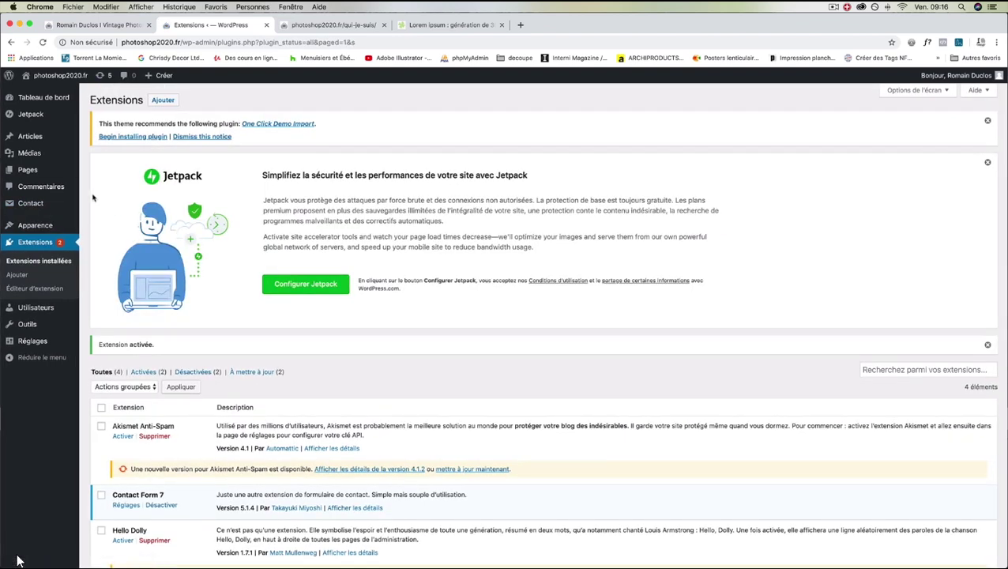
Create a new contact form titled "Contactez moi"
{"action": "mouse_move", "coordinate": [49, 208]}
{"action": "scroll", "coordinate": [49, 208], "scroll_direction": "down", "scroll_amount": 1}
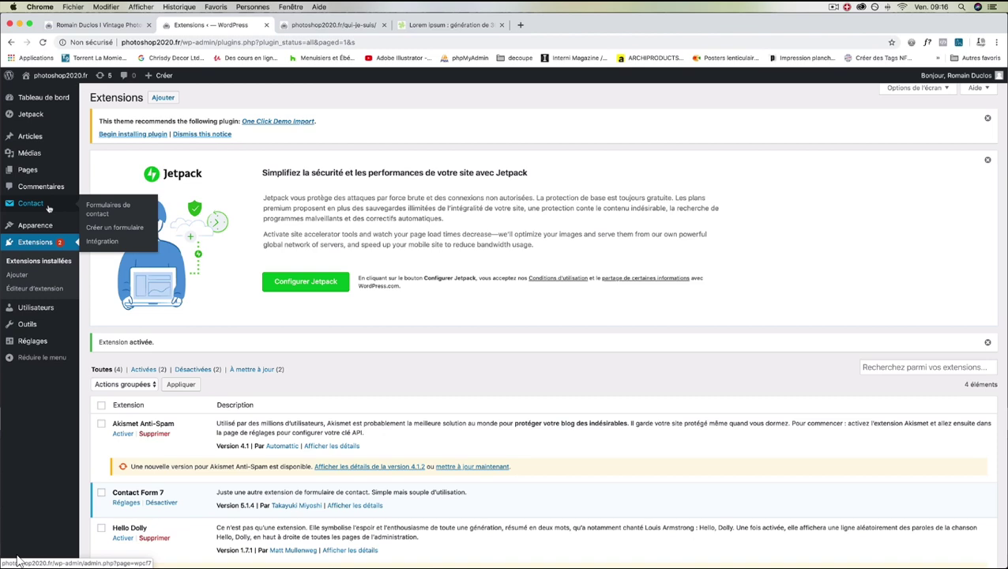
{"action": "left_click", "coordinate": [110, 229]}
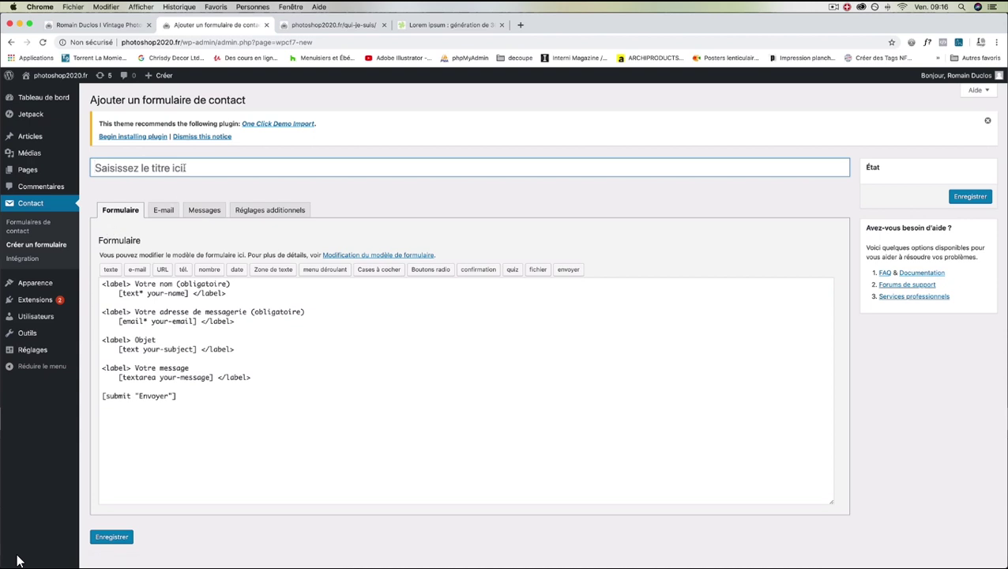
{"action": "type", "text": "Contact"}
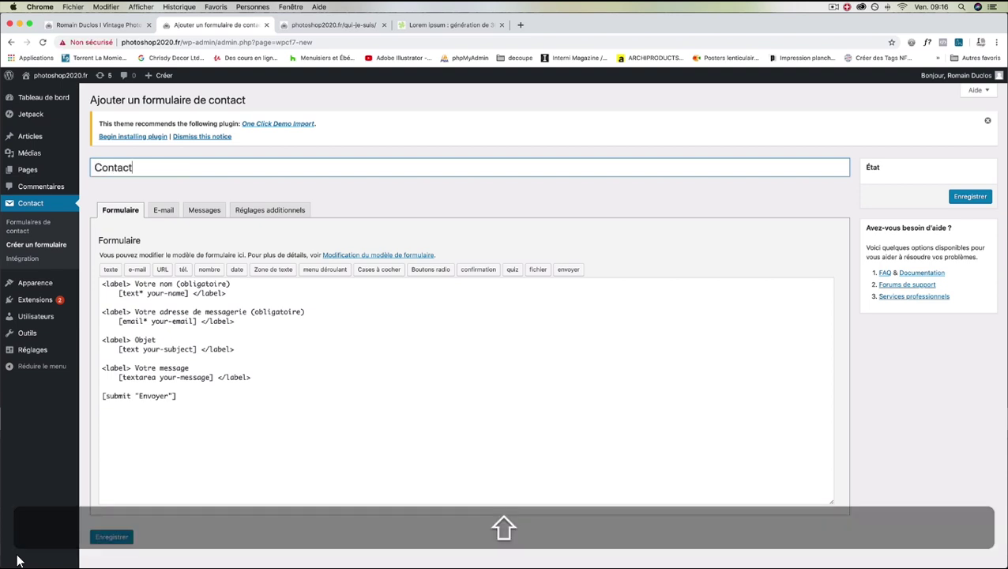
{"action": "type", "text": "ez moi"}
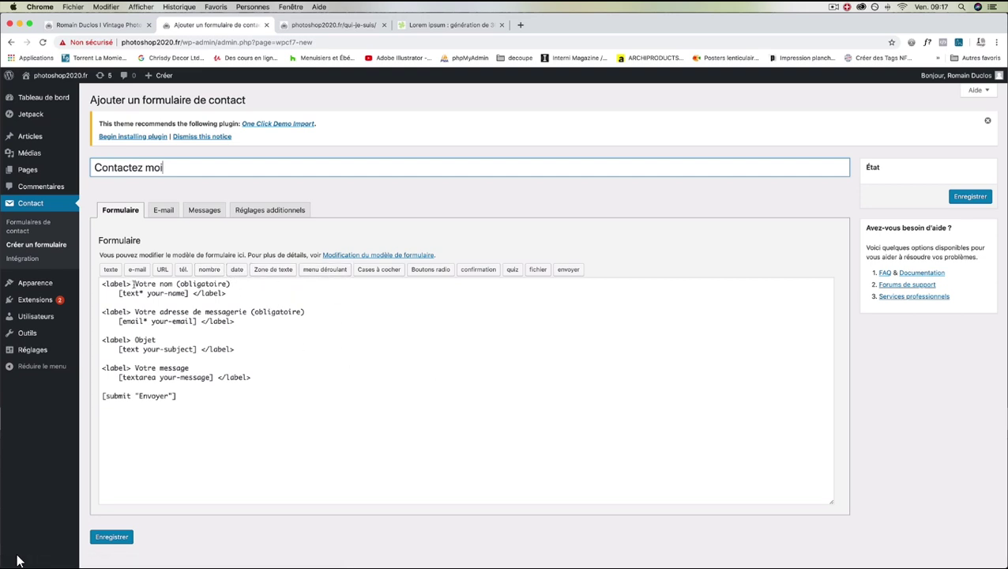
Examine the "Votre nom" label in the form template and the form's e-mail settings, including recipient, sender, subject and message body
{"action": "left_click_drag", "start_coordinate": [134, 284], "coordinate": [172, 284]}
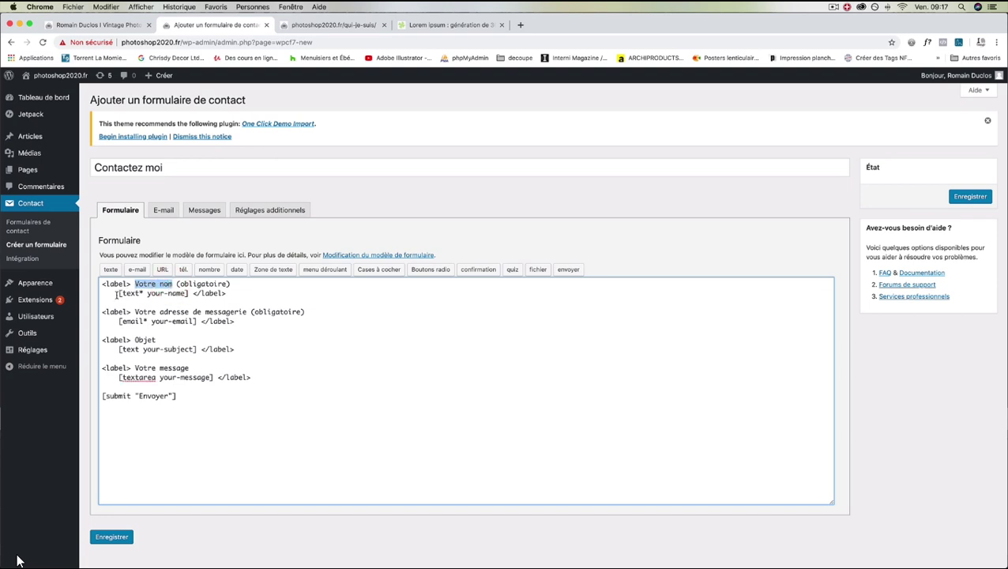
{"action": "left_click", "coordinate": [145, 282]}
{"action": "left_click_drag", "start_coordinate": [135, 283], "coordinate": [174, 284]}
{"action": "left_click", "coordinate": [163, 211]}
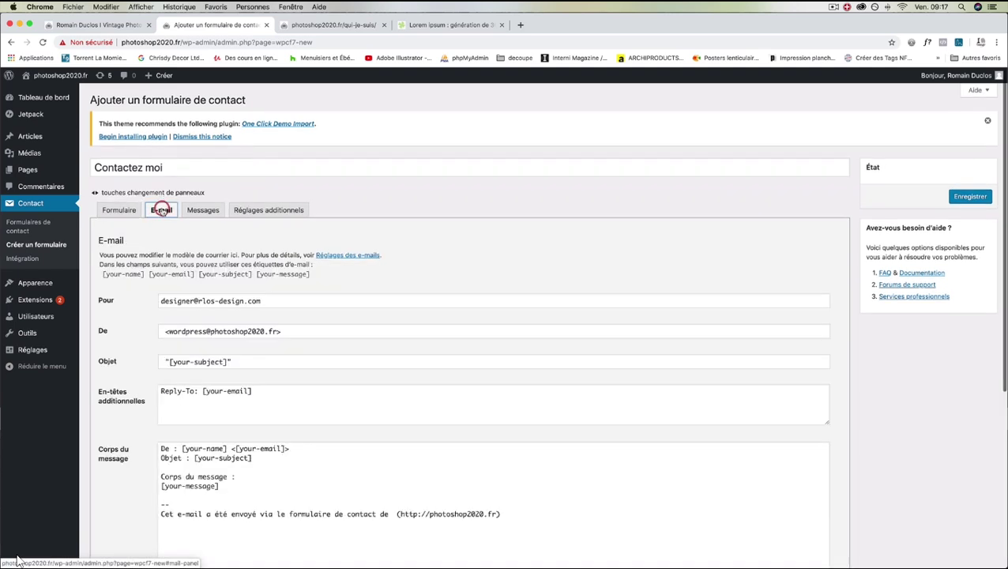
{"action": "scroll", "coordinate": [169, 296], "scroll_direction": "down", "scroll_amount": 2}
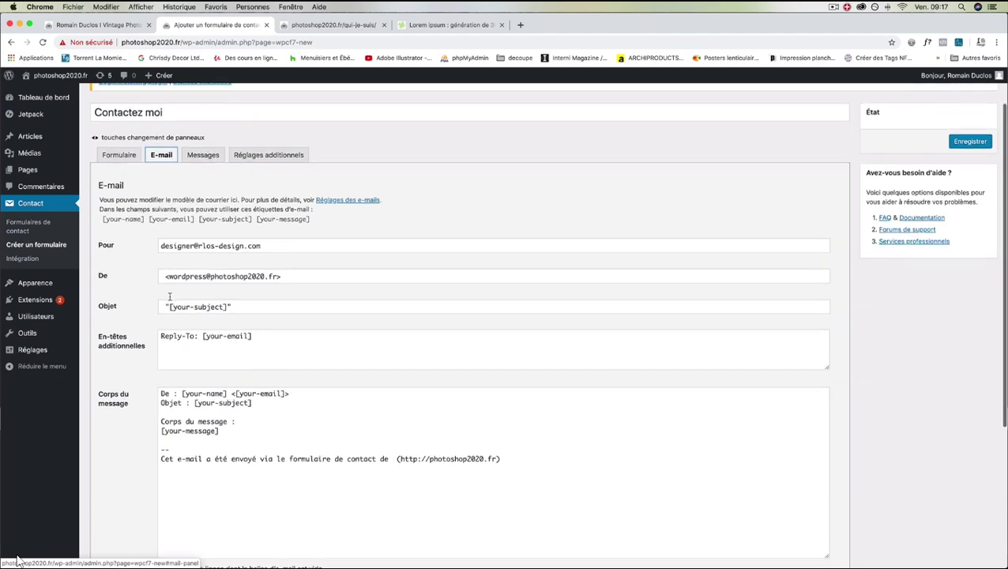
{"action": "scroll", "coordinate": [170, 299], "scroll_direction": "down", "scroll_amount": 5}
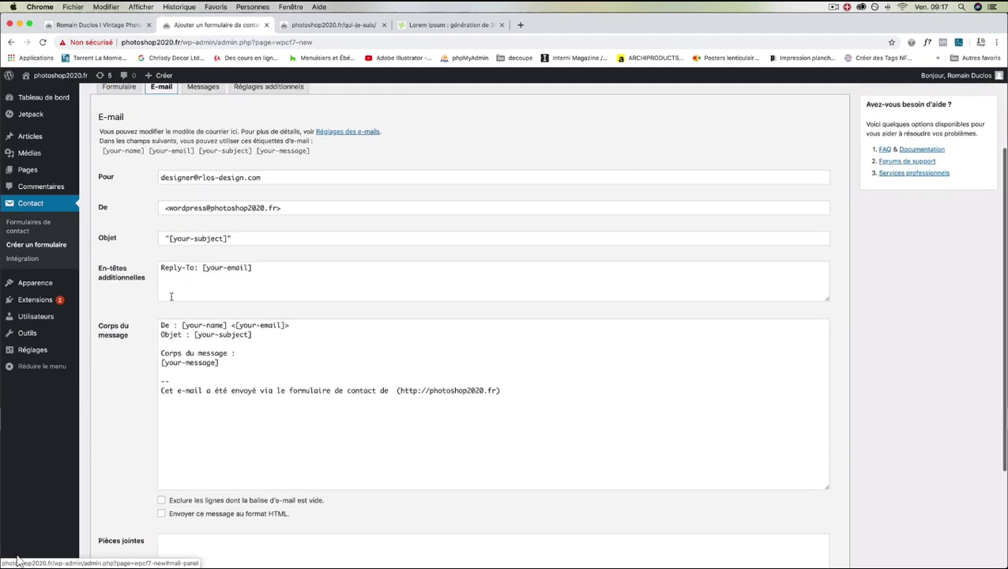
{"action": "scroll", "coordinate": [170, 296], "scroll_direction": "up", "scroll_amount": 5}
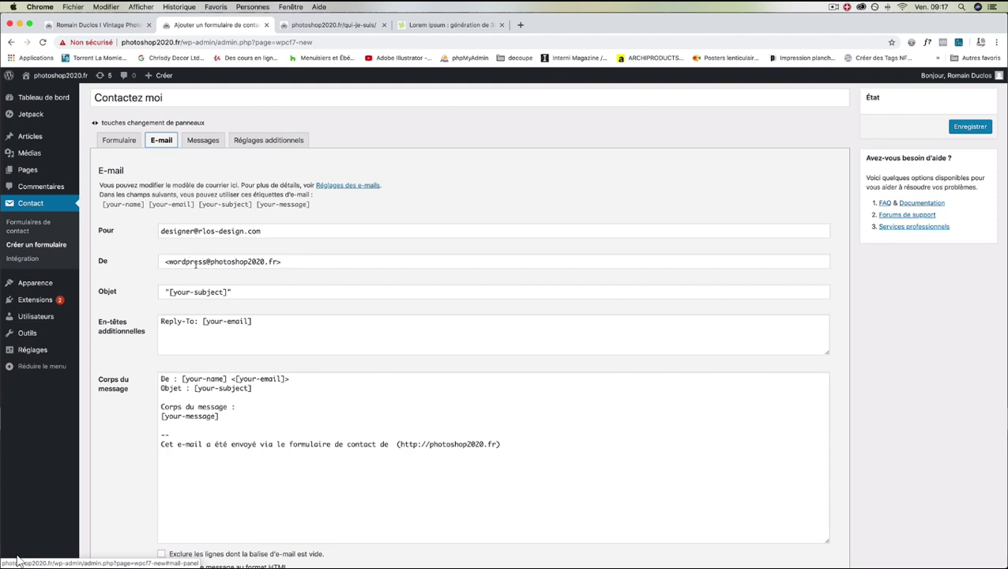
{"action": "scroll", "coordinate": [196, 267], "scroll_direction": "down", "scroll_amount": 2}
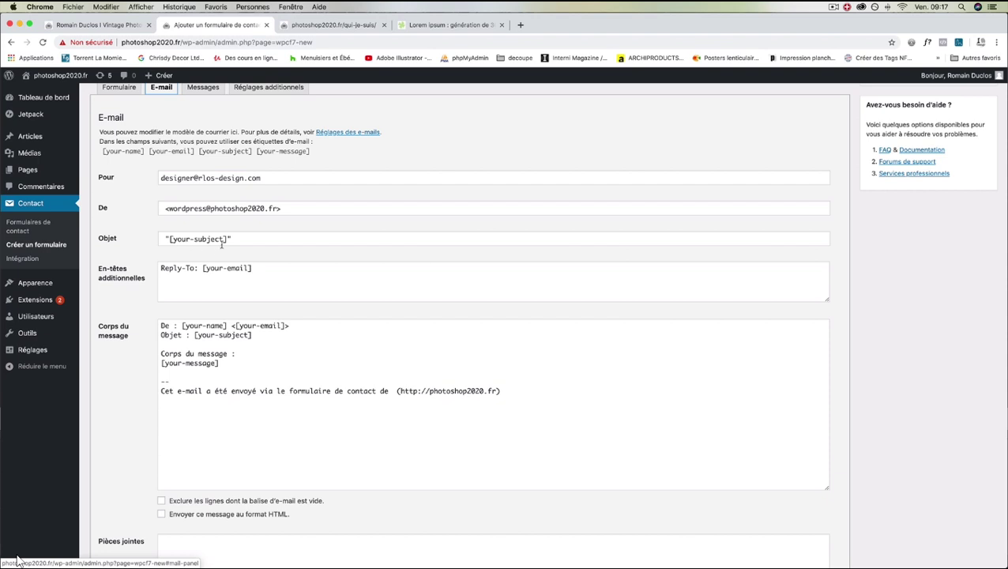
{"action": "scroll", "coordinate": [282, 337], "scroll_direction": "down", "scroll_amount": 1}
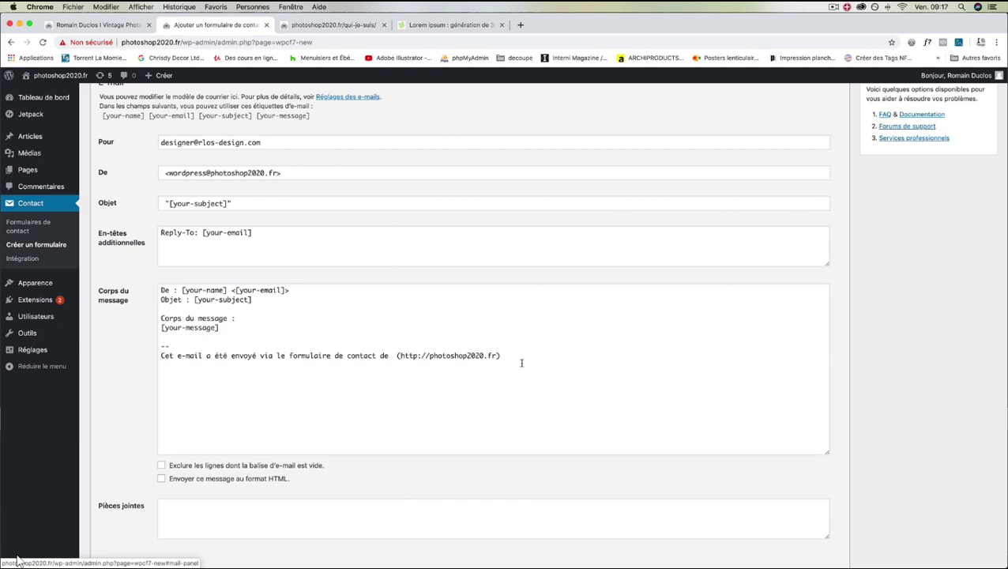
{"action": "left_click_drag", "start_coordinate": [522, 359], "coordinate": [161, 355]}
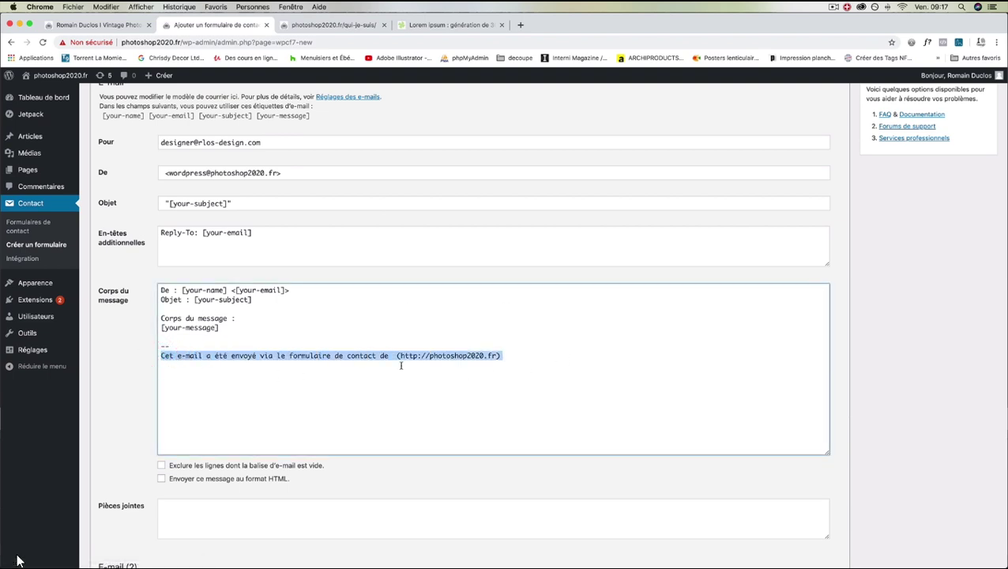
{"action": "left_click", "coordinate": [412, 388]}
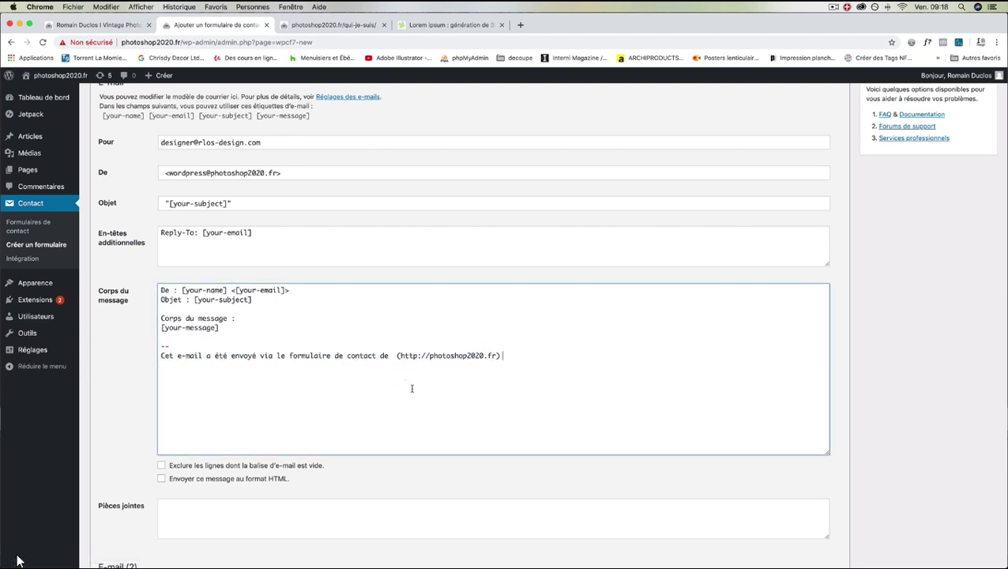
{"action": "scroll", "coordinate": [408, 389], "scroll_direction": "up", "scroll_amount": 3}
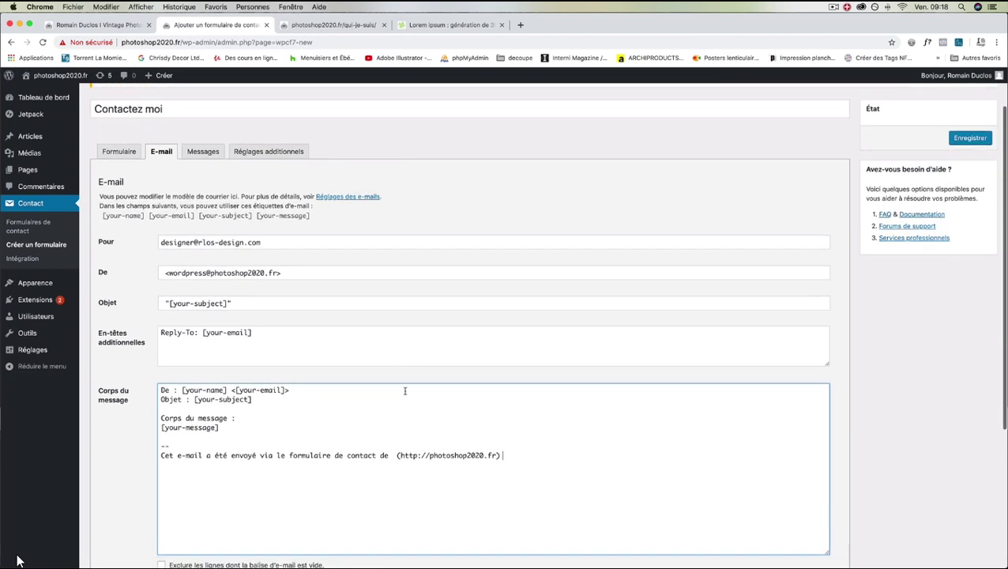
Review the form's predefined confirmation and error messages
{"action": "left_click", "coordinate": [202, 151]}
{"action": "scroll", "coordinate": [353, 224], "scroll_direction": "down", "scroll_amount": 8}
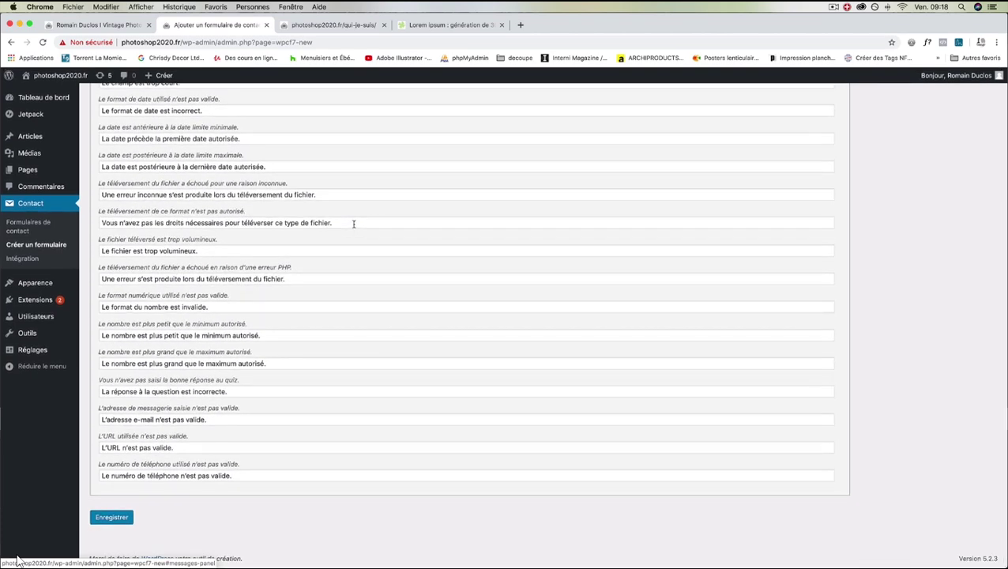
{"action": "scroll", "coordinate": [353, 225], "scroll_direction": "up", "scroll_amount": 8}
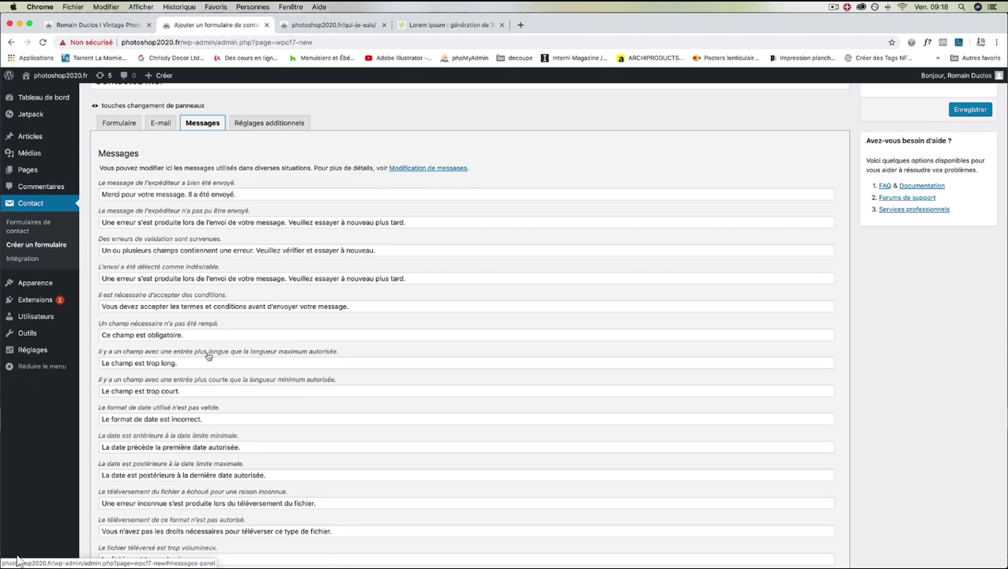
{"action": "scroll", "coordinate": [208, 355], "scroll_direction": "down", "scroll_amount": 3}
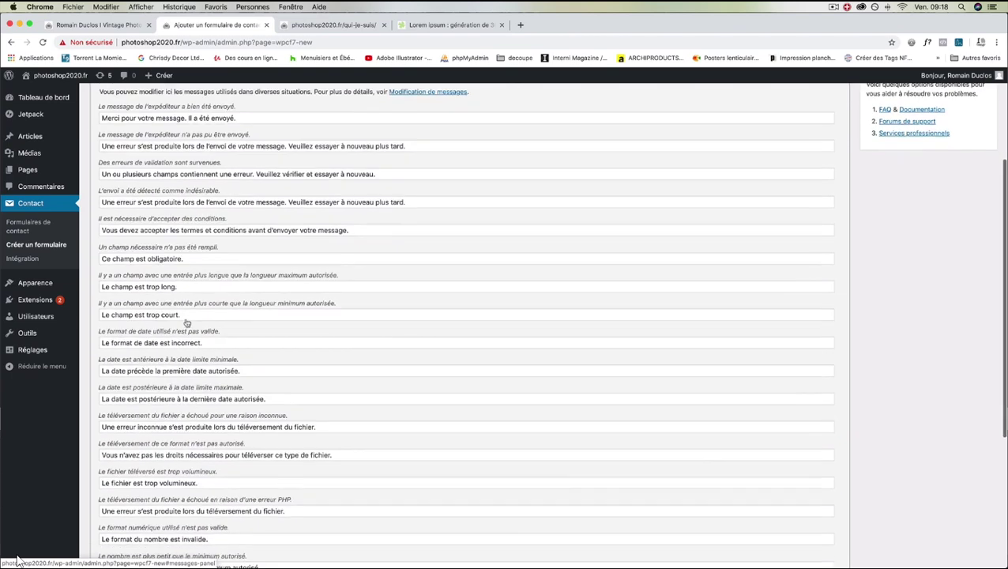
{"action": "scroll", "coordinate": [202, 298], "scroll_direction": "up", "scroll_amount": 5}
{"action": "scroll", "coordinate": [202, 300], "scroll_direction": "down", "scroll_amount": 1}
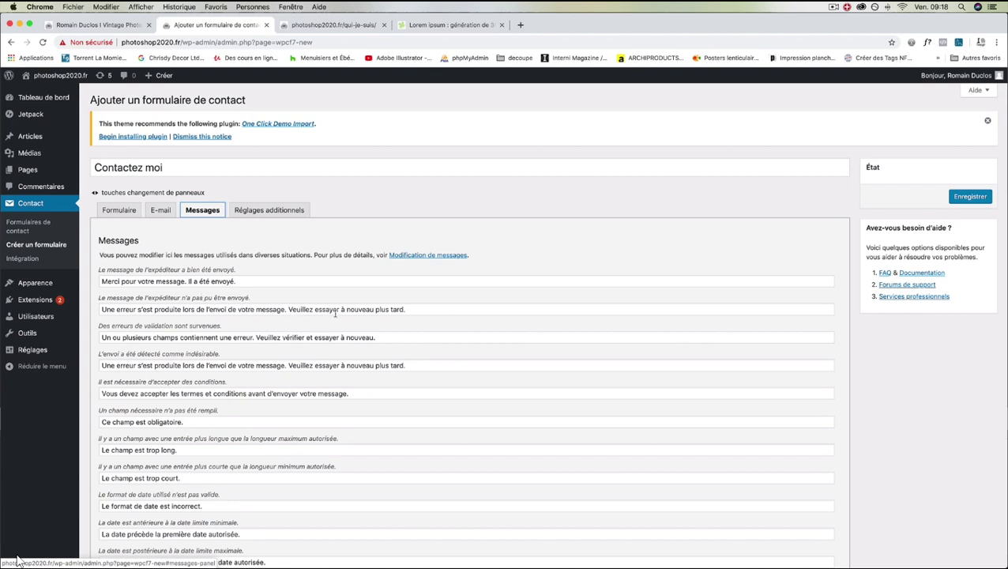
Check the form's additional settings, return to its template and save the contact form
{"action": "left_click", "coordinate": [270, 214]}
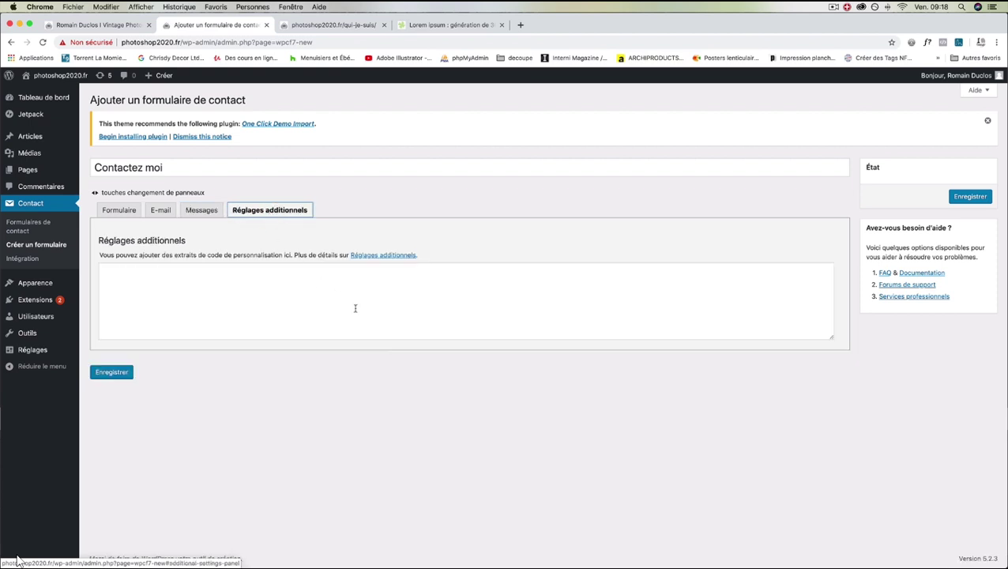
{"action": "left_click", "coordinate": [124, 208]}
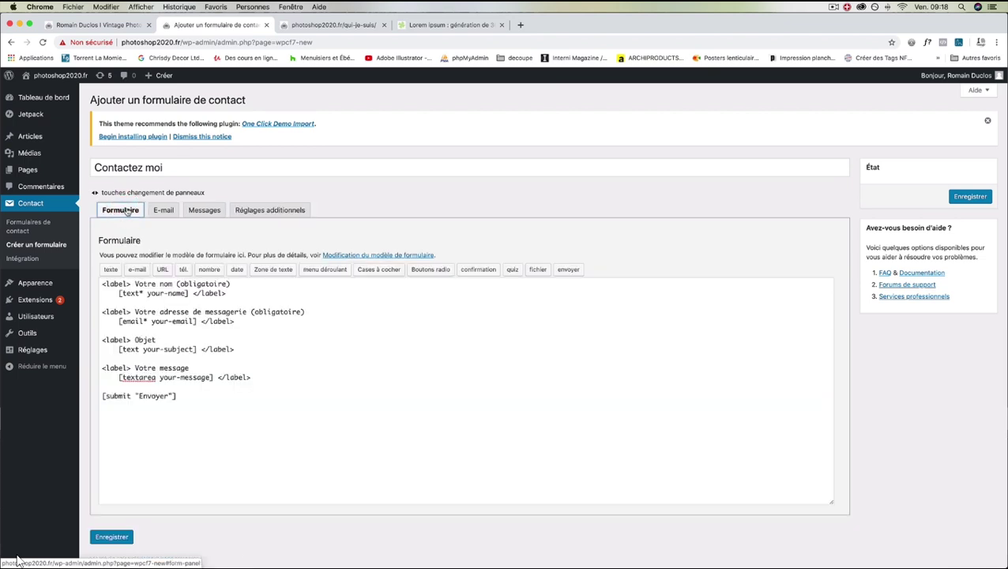
{"action": "left_click", "coordinate": [970, 197]}
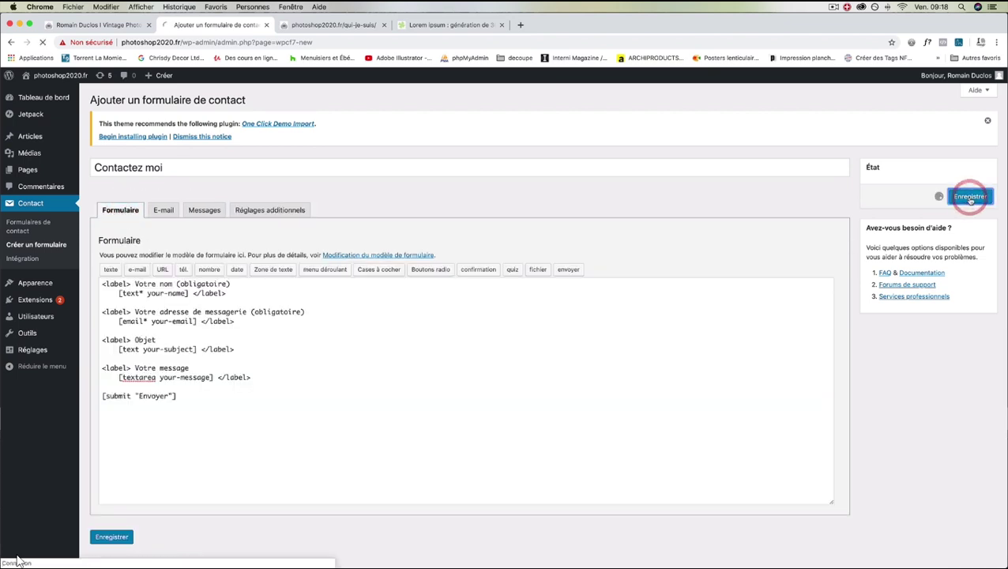